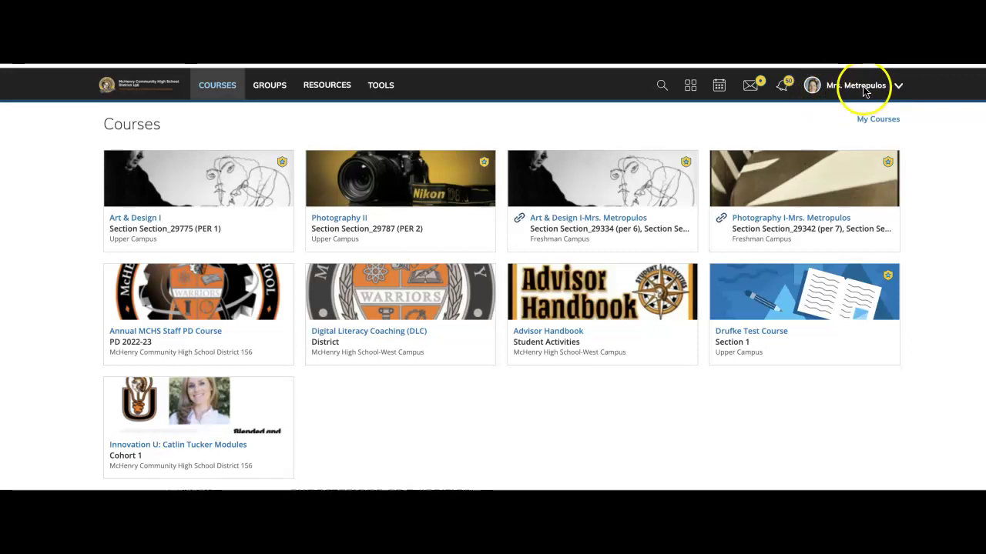
- Open the portfolios section of your own profile
left_click(900, 87)
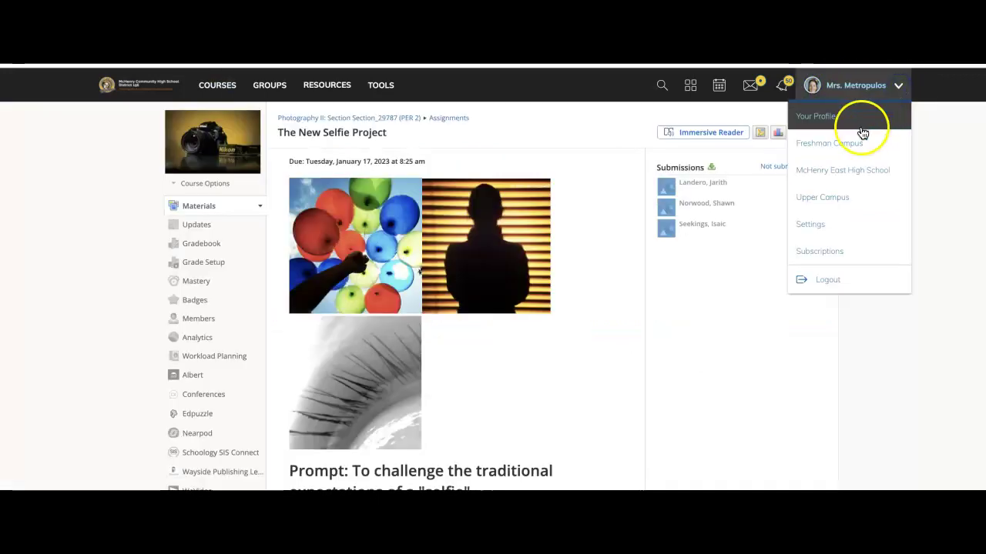
left_click(852, 126)
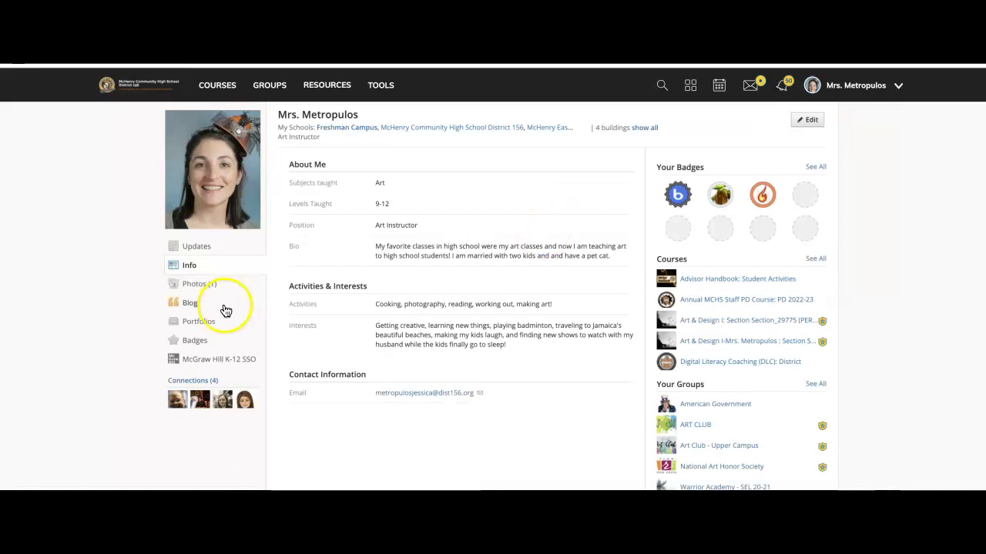
mouse_move(201, 190)
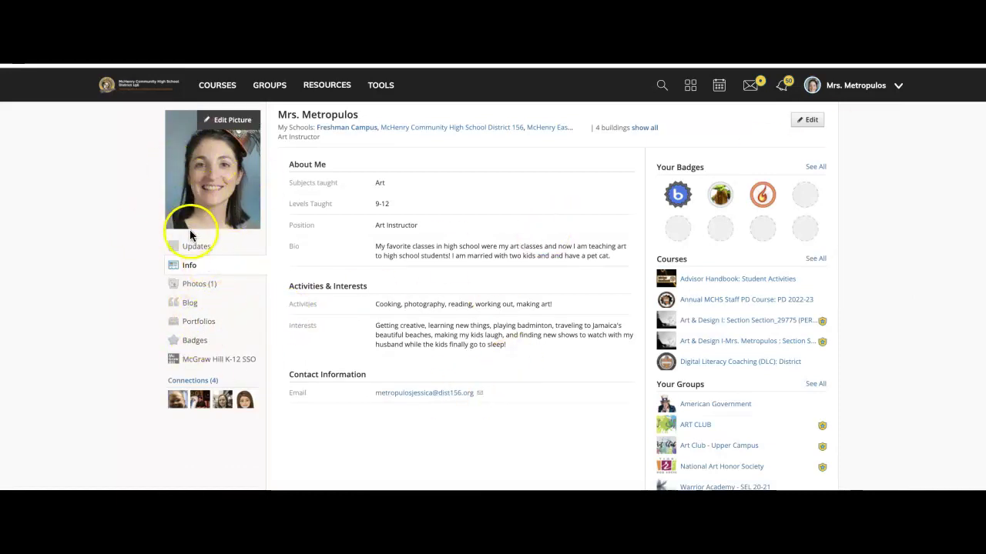
left_click(204, 327)
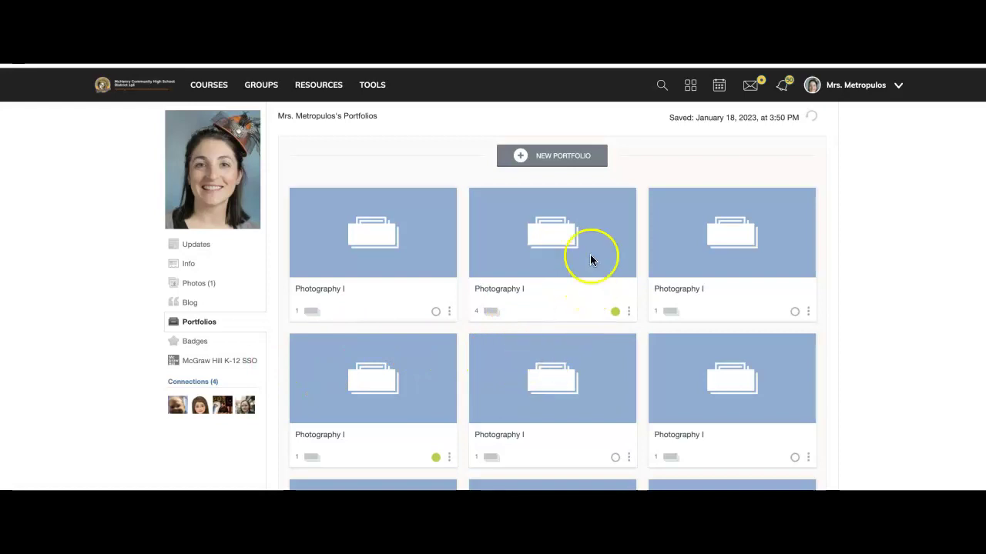
- Create a new portfolio titled "Art & Design I" and publish it to the school district
left_click(522, 157)
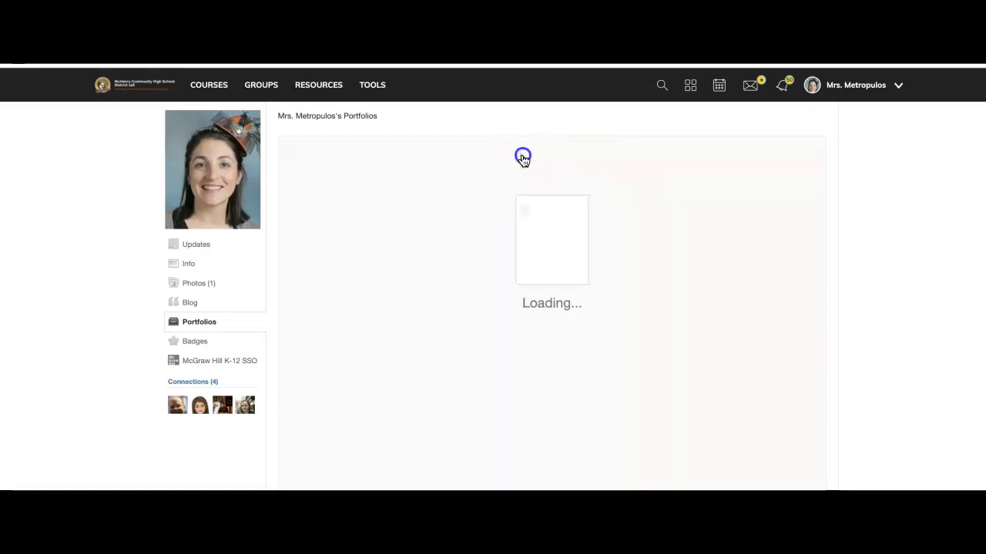
left_click(472, 160)
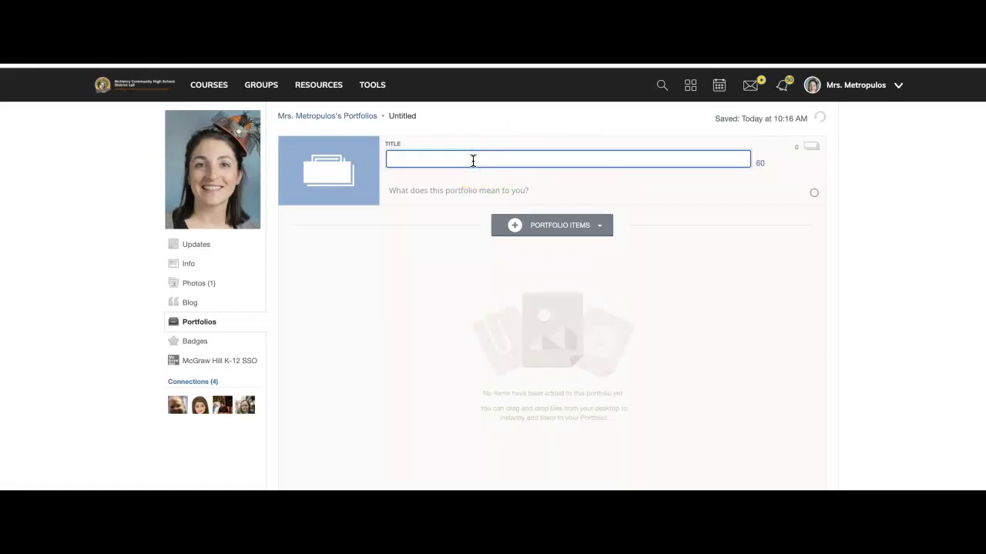
type("Art & Design I")
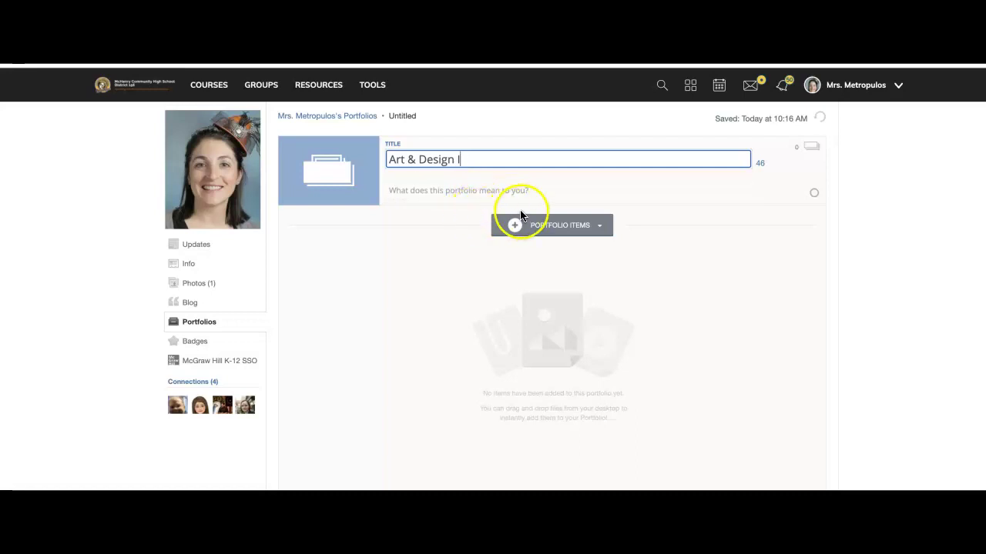
left_click(814, 194)
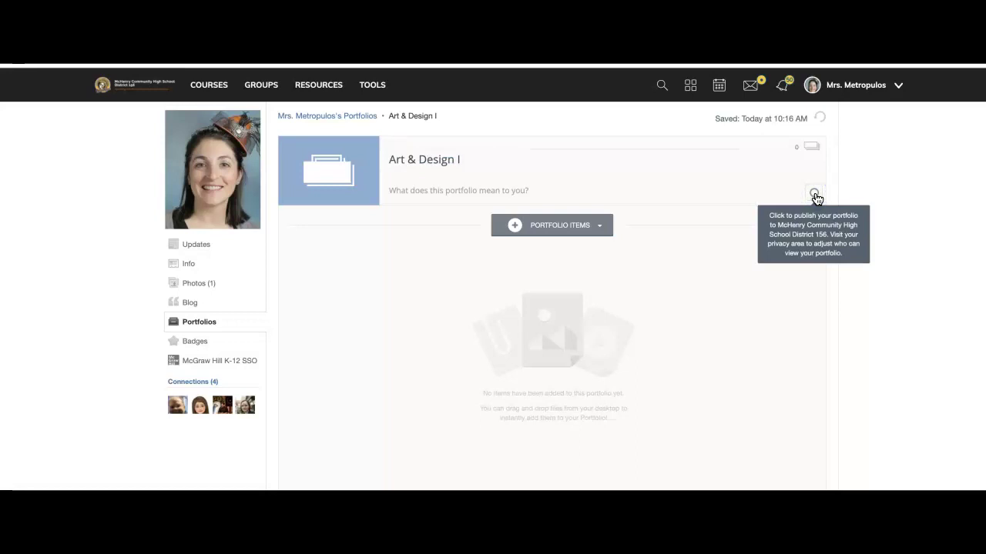
left_click(815, 195)
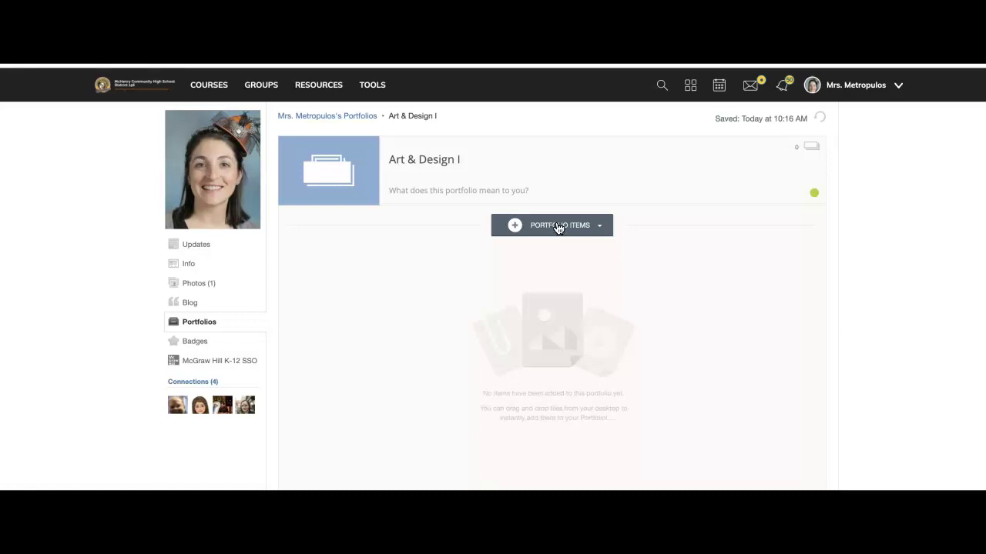
- Add a page item to the Art & Design I portfolio and title it "My Art My Story"
left_click(558, 228)
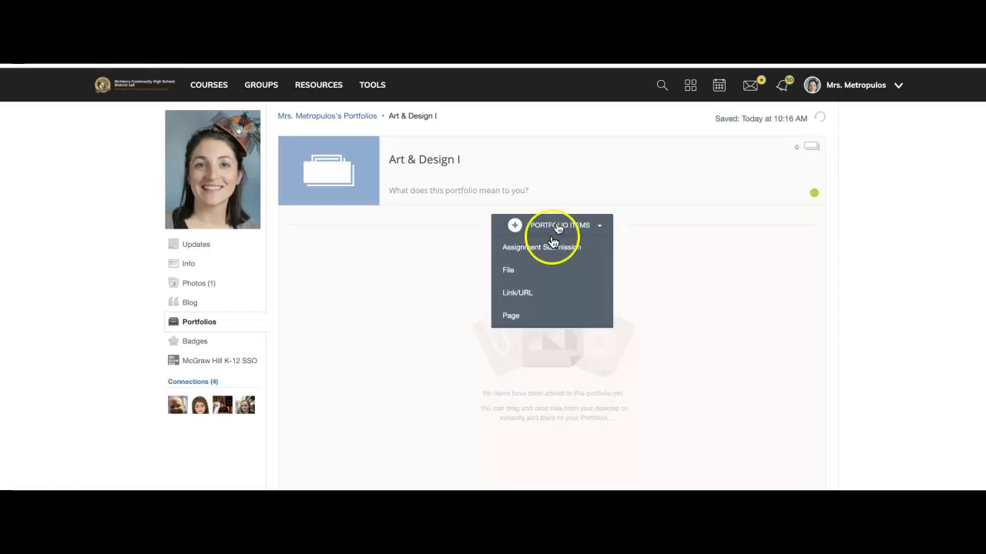
left_click(512, 315)
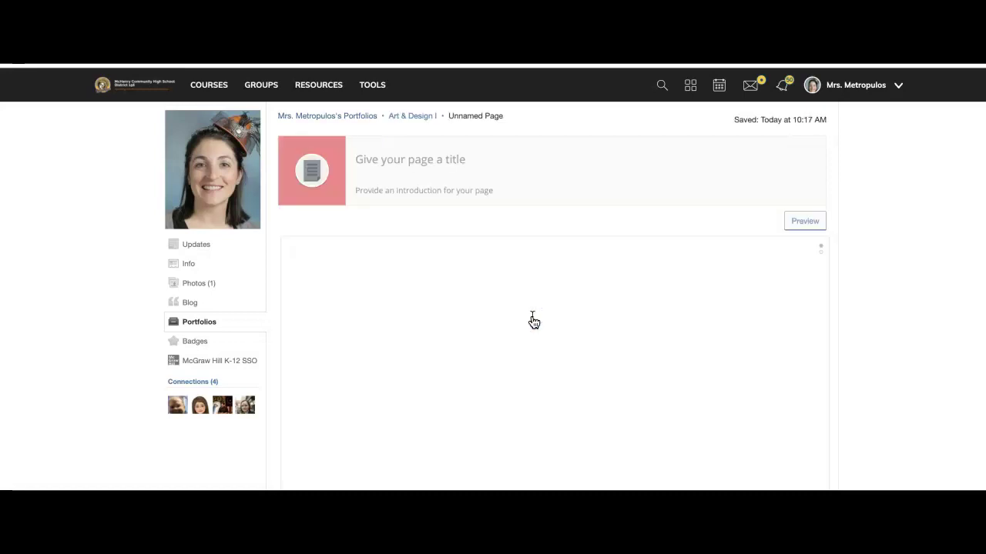
left_click(372, 161)
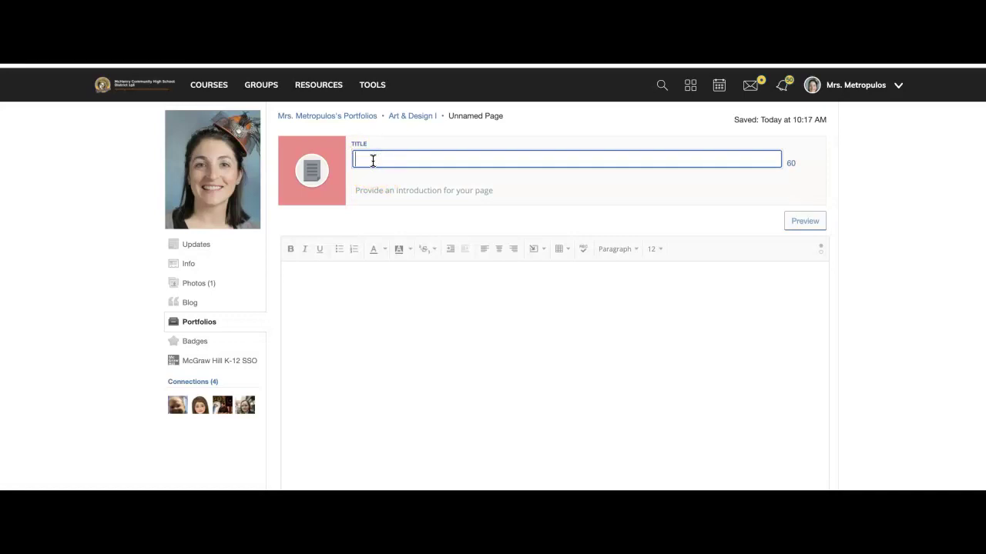
type("My Art My story")
key("BackSpace")
key("BackSpace")
key("BackSpace")
key("BackSpace")
key("BackSpace")
type("Story")
- Try to upload the desktop image "My Art My story small" as the page's cover image
mouse_move(314, 179)
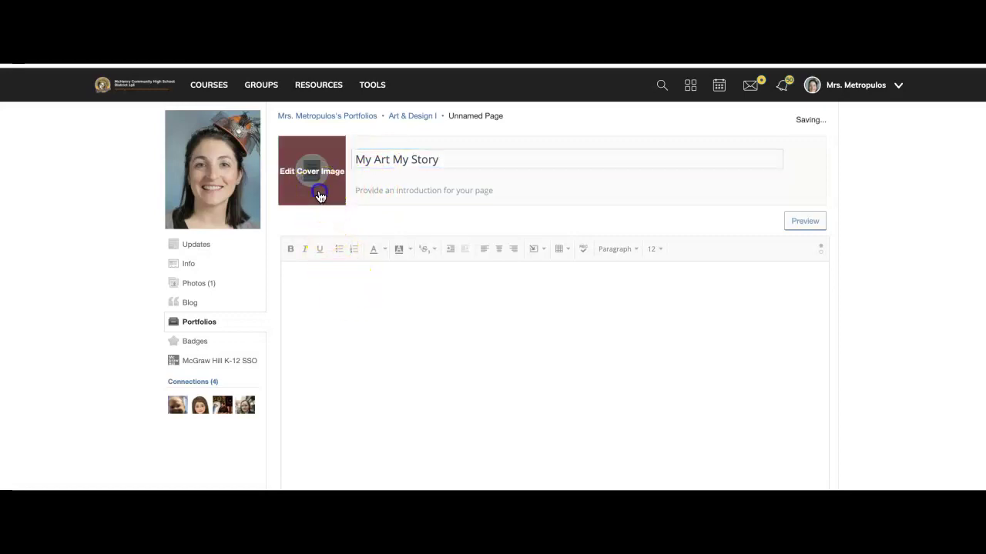
left_click(319, 192)
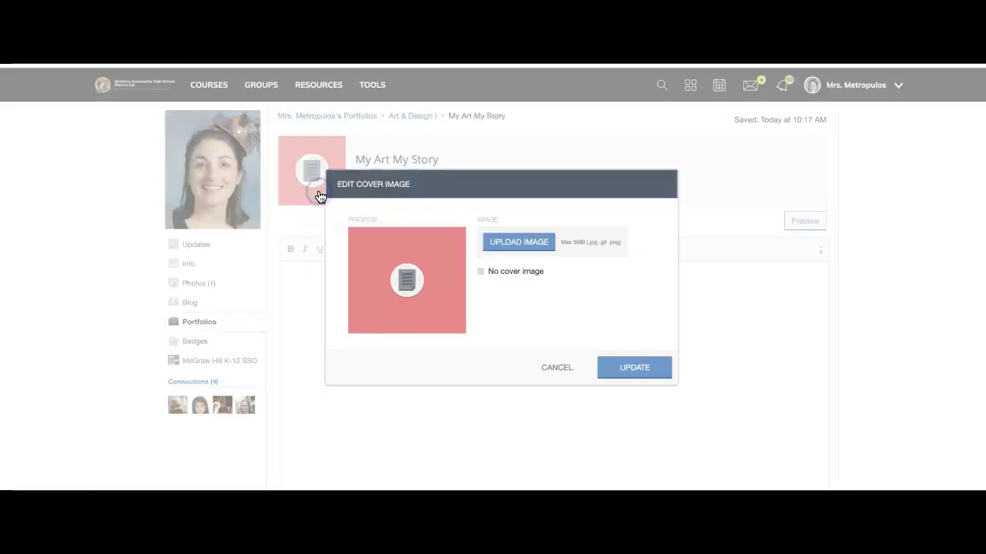
left_click(524, 243)
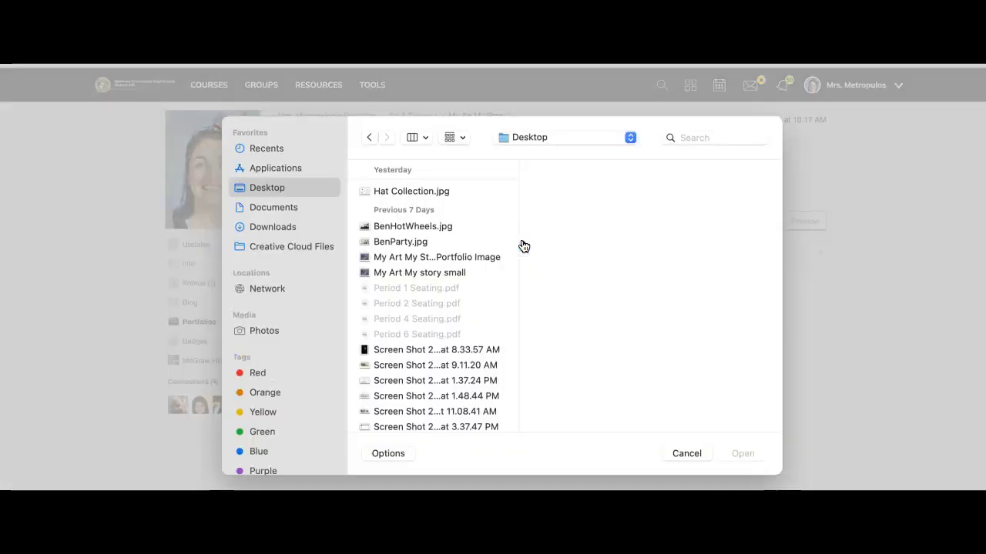
left_click(418, 274)
left_click(755, 458)
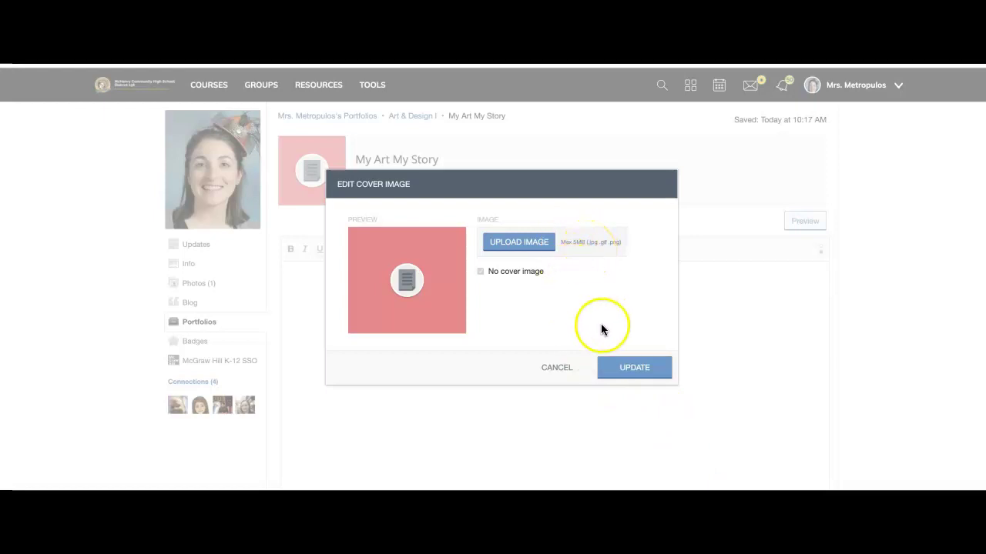
left_click(620, 374)
mouse_move(302, 190)
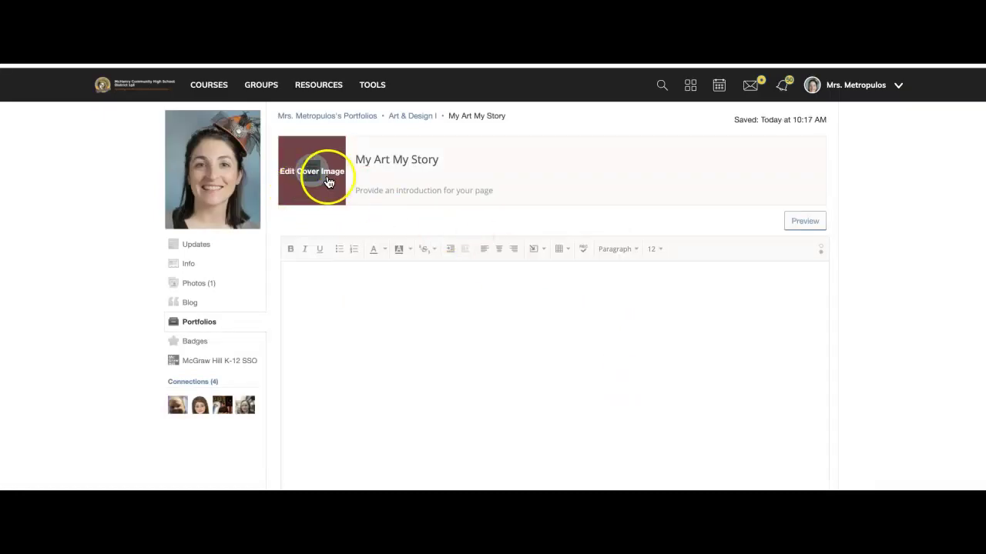
- Insert the desktop image "My Art My Story Portfolio Image" into the body of the page
left_click(534, 248)
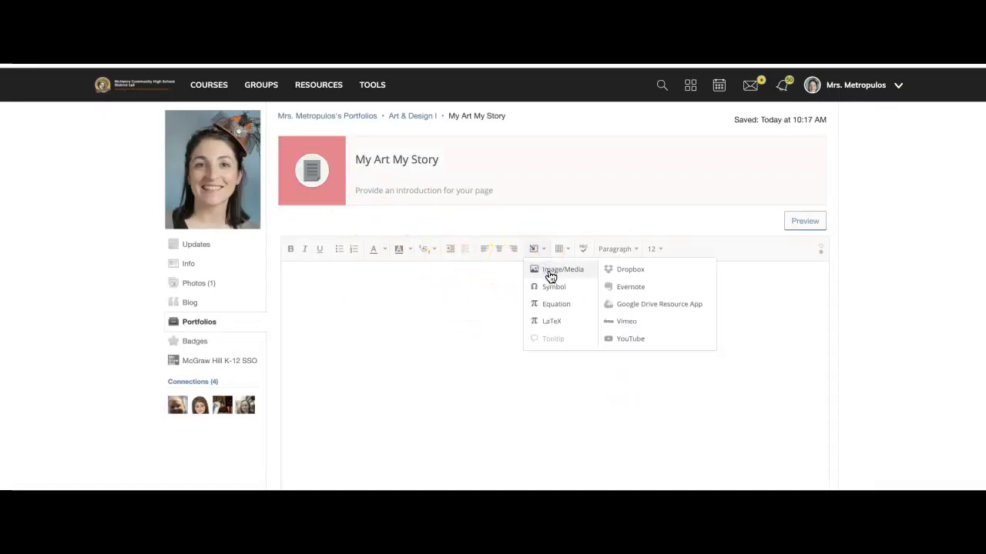
mouse_move(325, 187)
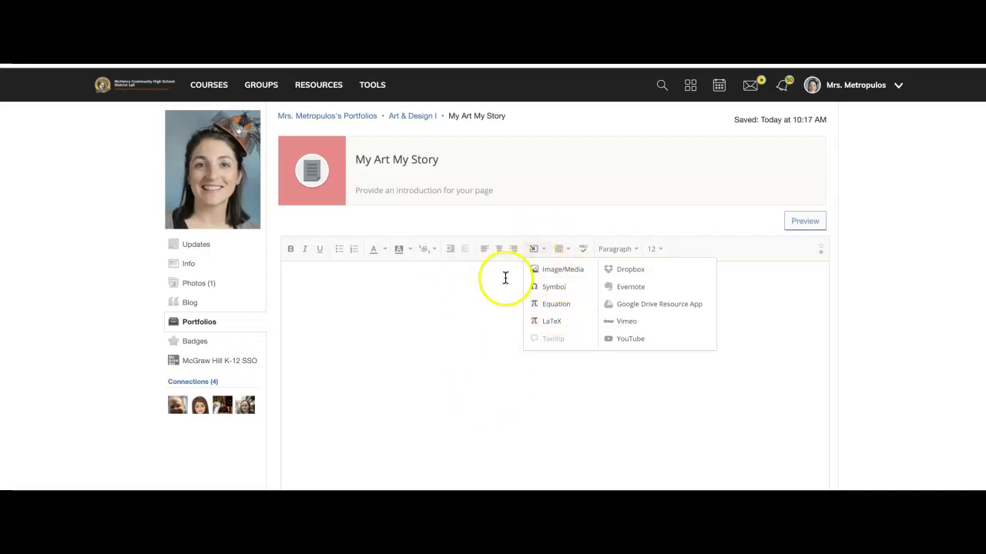
left_click(570, 273)
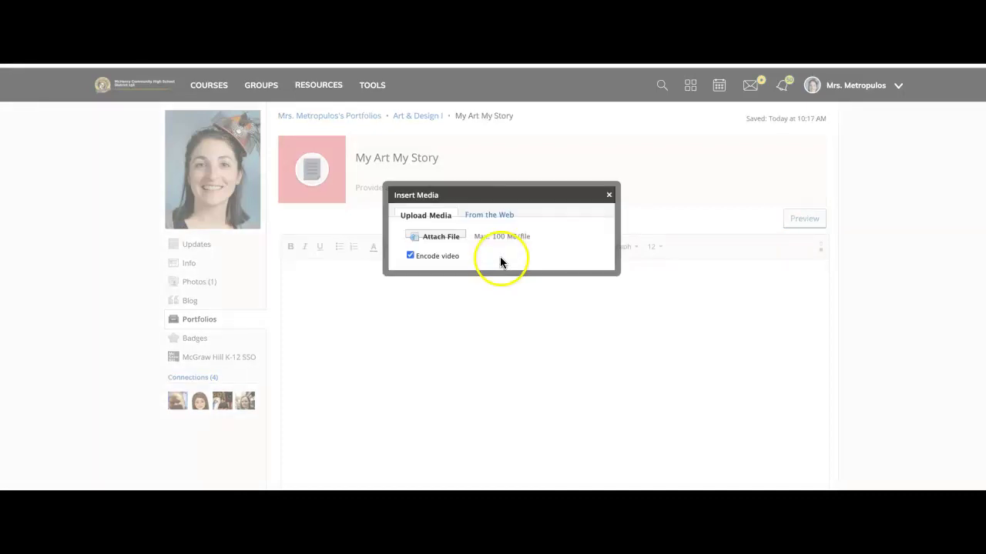
left_click(442, 237)
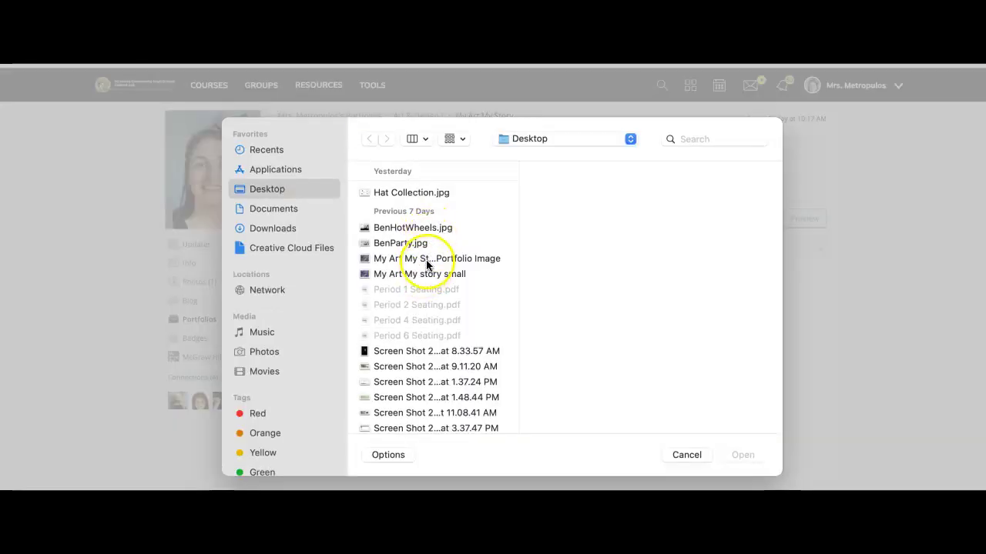
left_click(424, 258)
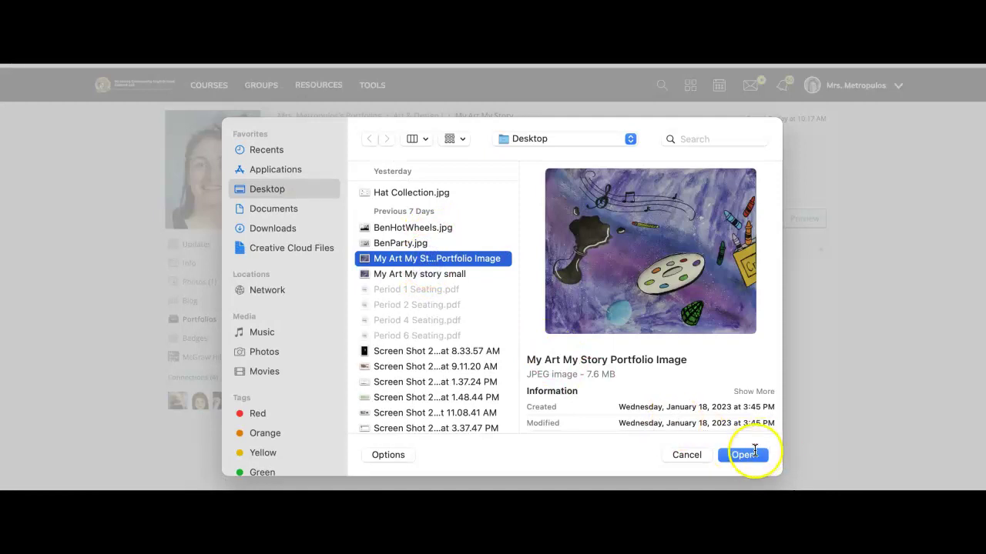
left_click(753, 455)
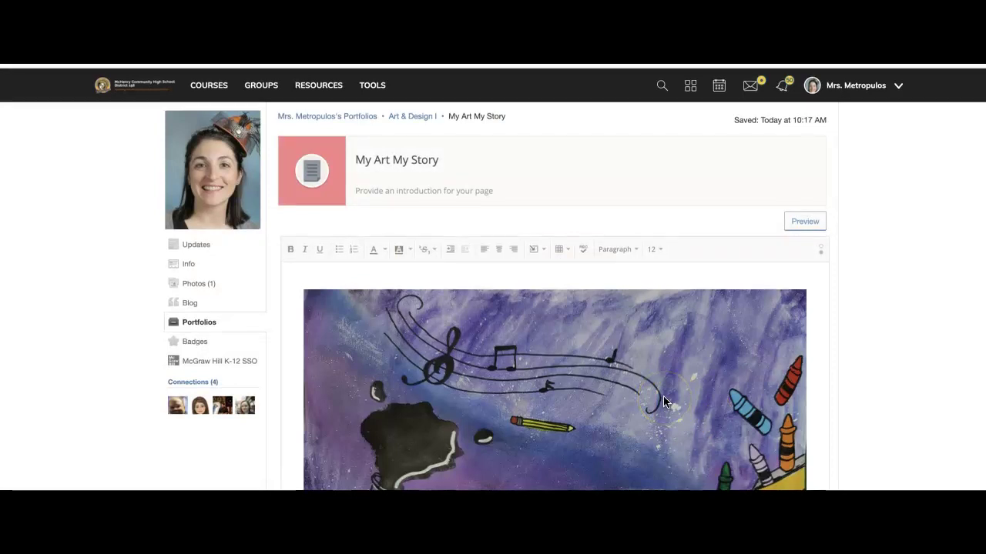
left_click(375, 194)
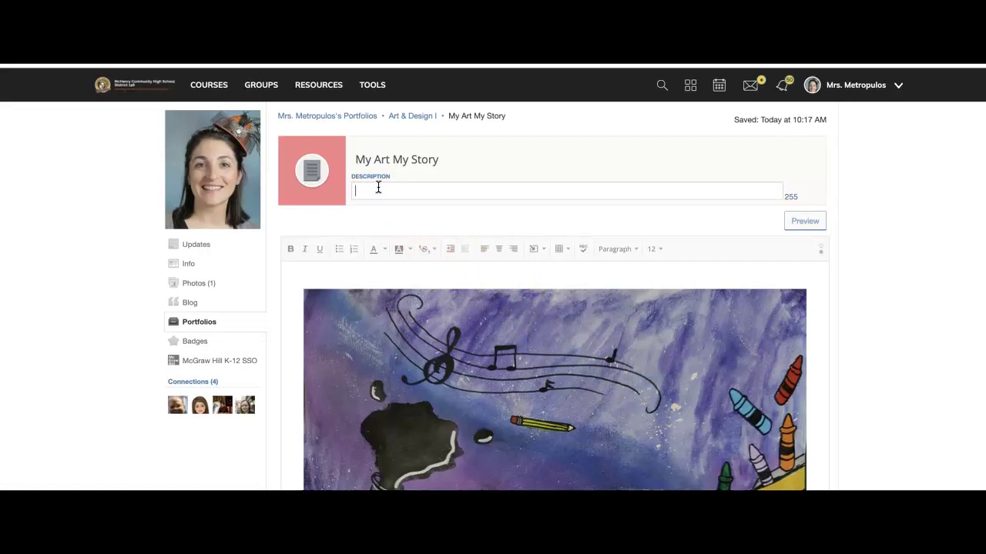
left_click_drag(375, 191, 793, 187)
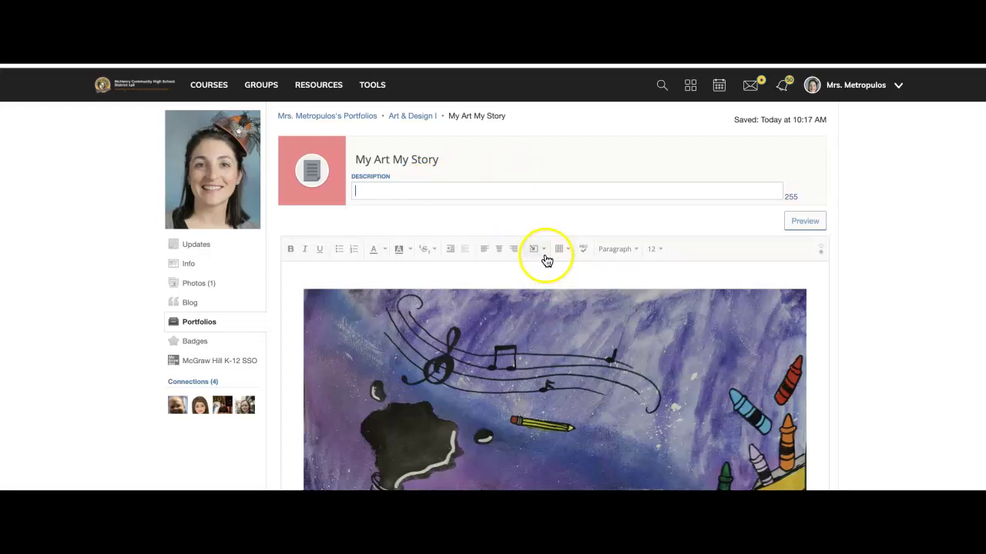
left_click(308, 175)
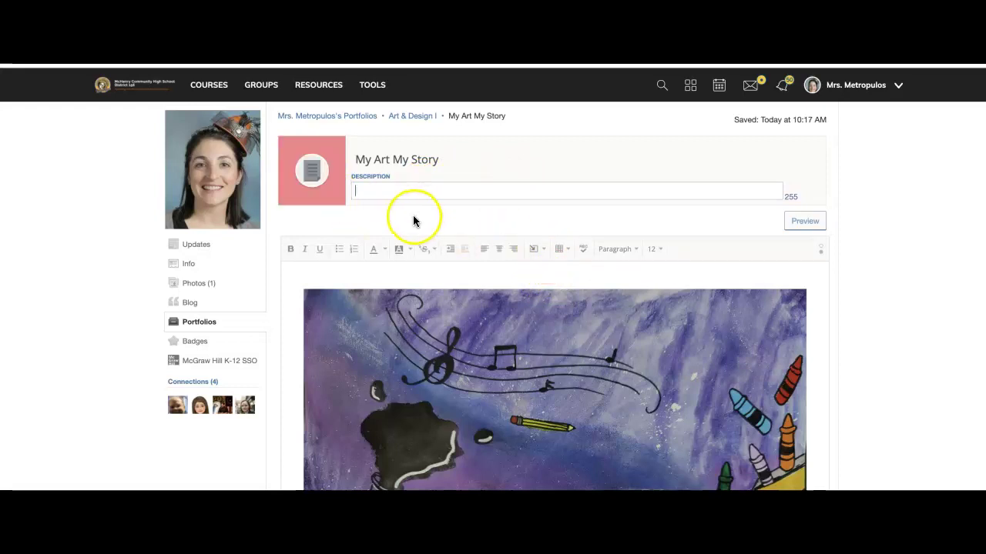
left_click(543, 250)
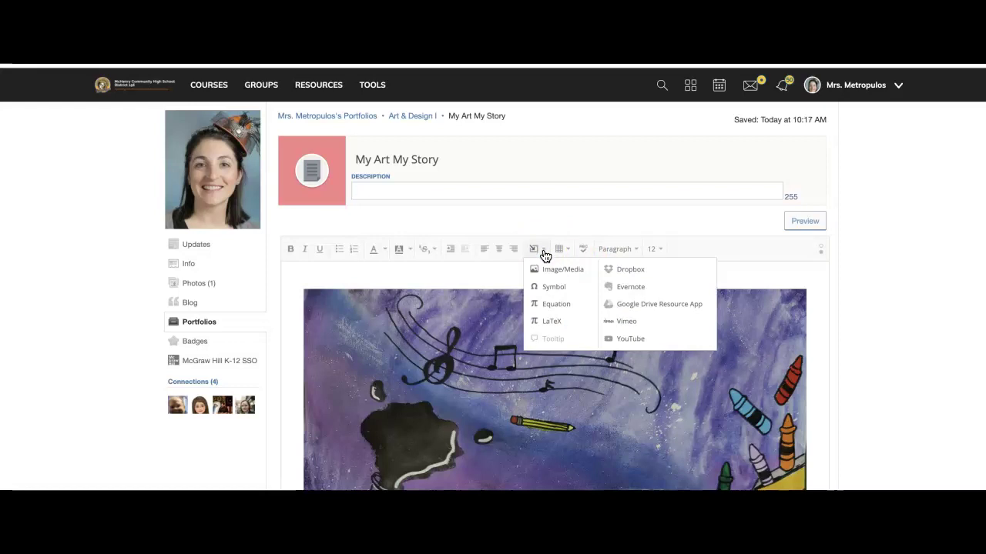
left_click(547, 269)
left_click(101, 418)
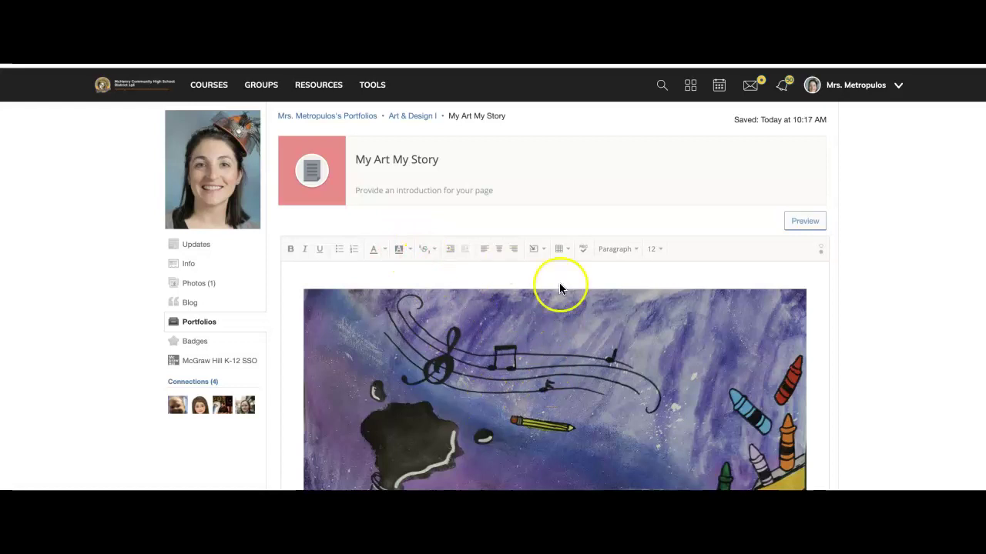
- Set the 10.19.38 AM screenshot from the desktop as the page's cover image and return to the Art & Design I portfolio
left_click(315, 168)
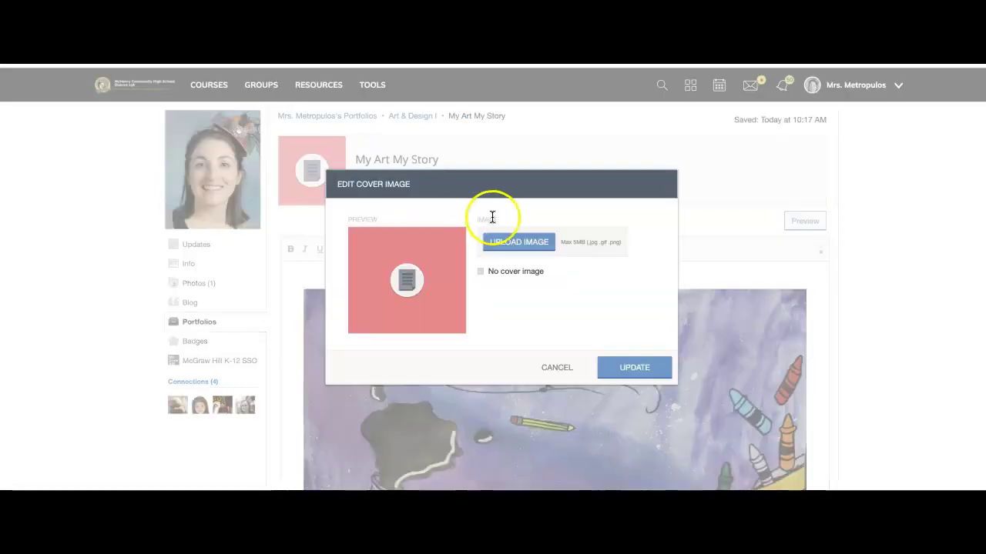
left_click(507, 244)
left_click(402, 194)
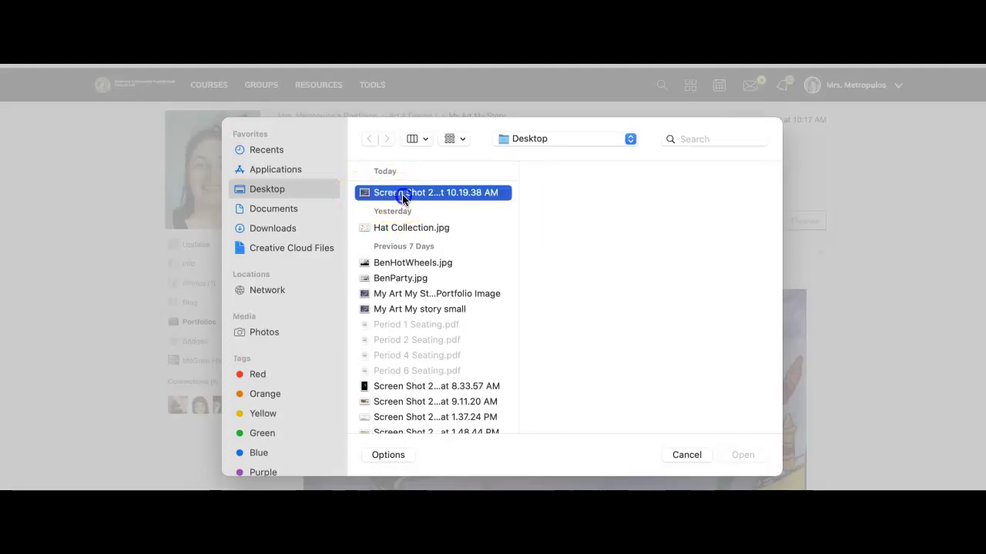
left_click(743, 455)
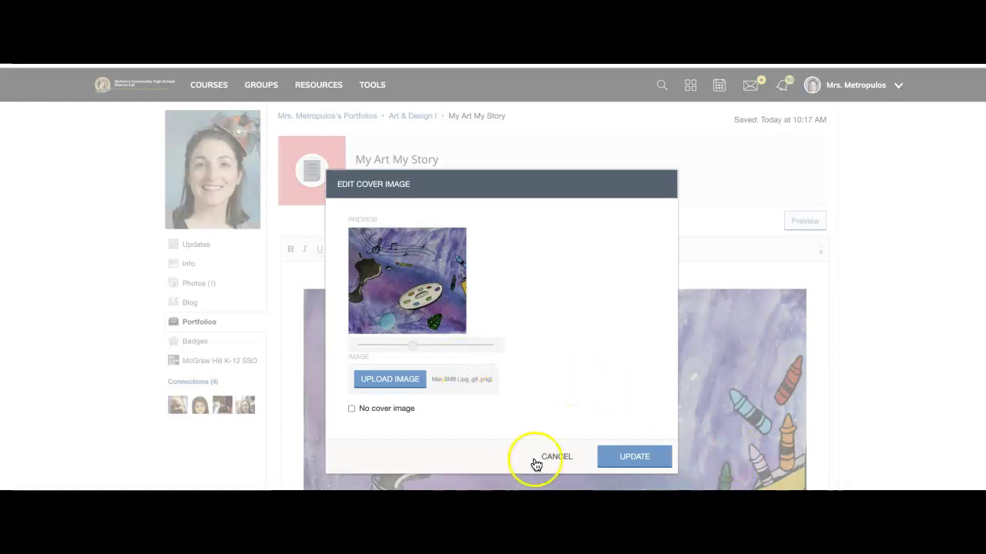
left_click(620, 462)
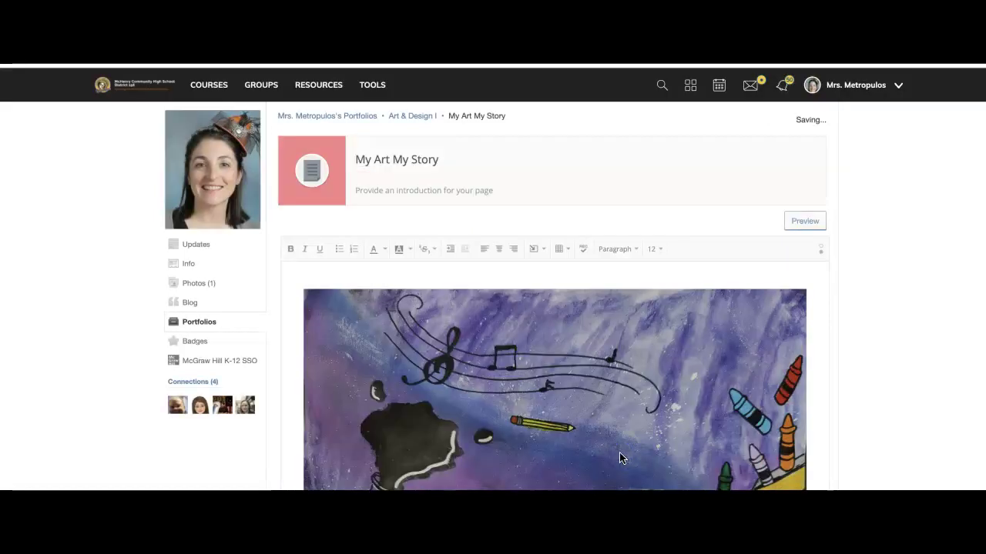
left_click(414, 118)
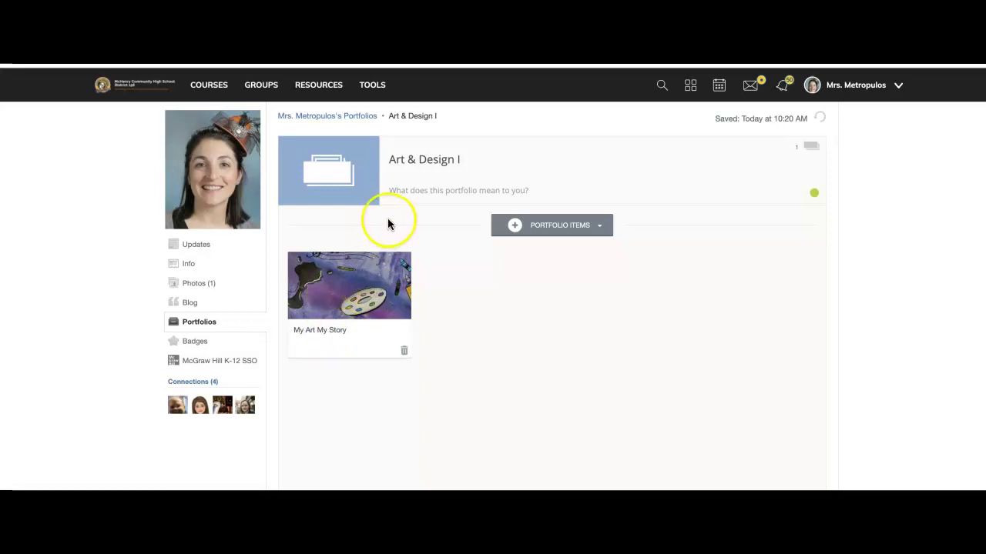
- Review the My Art My Story page and the item types that can be added to the portfolio
left_click(373, 291)
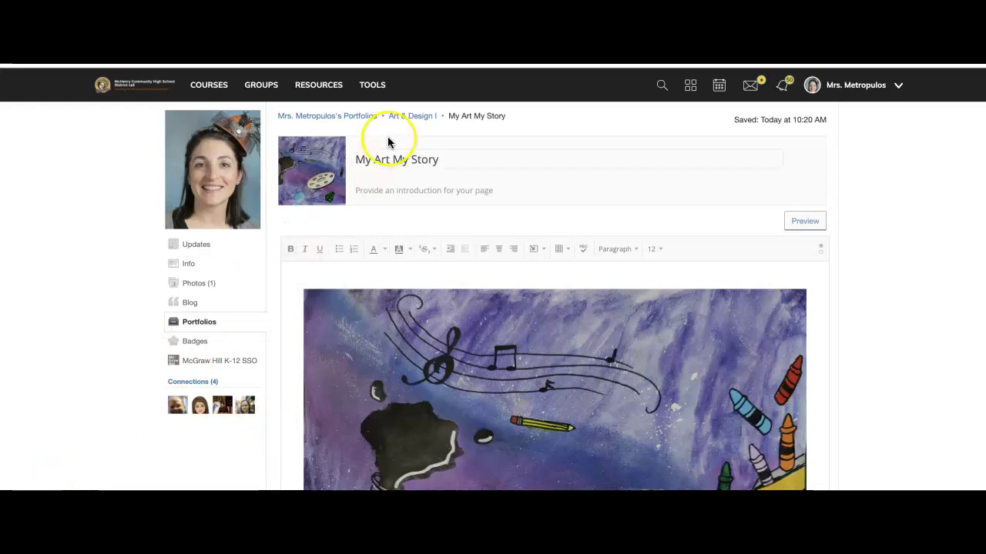
left_click(408, 117)
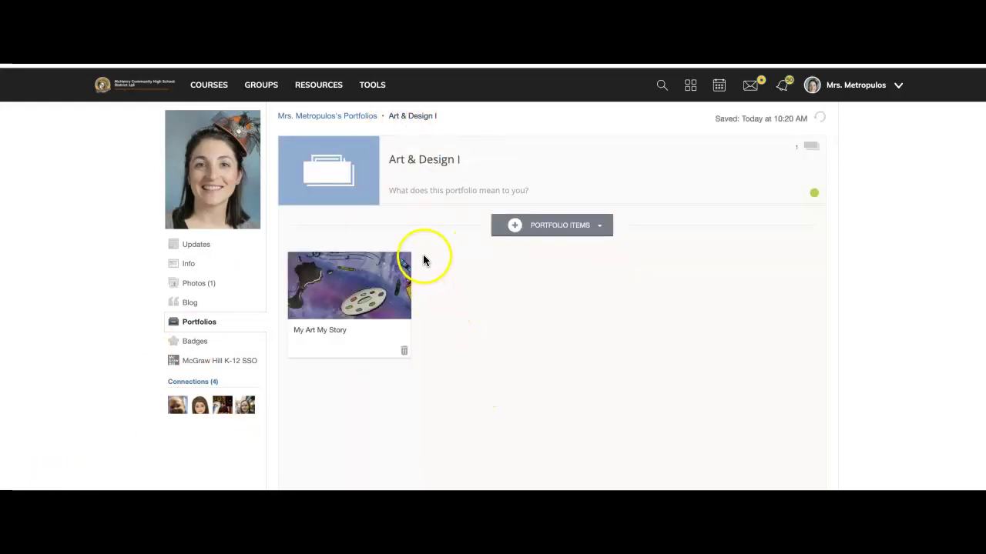
left_click(591, 232)
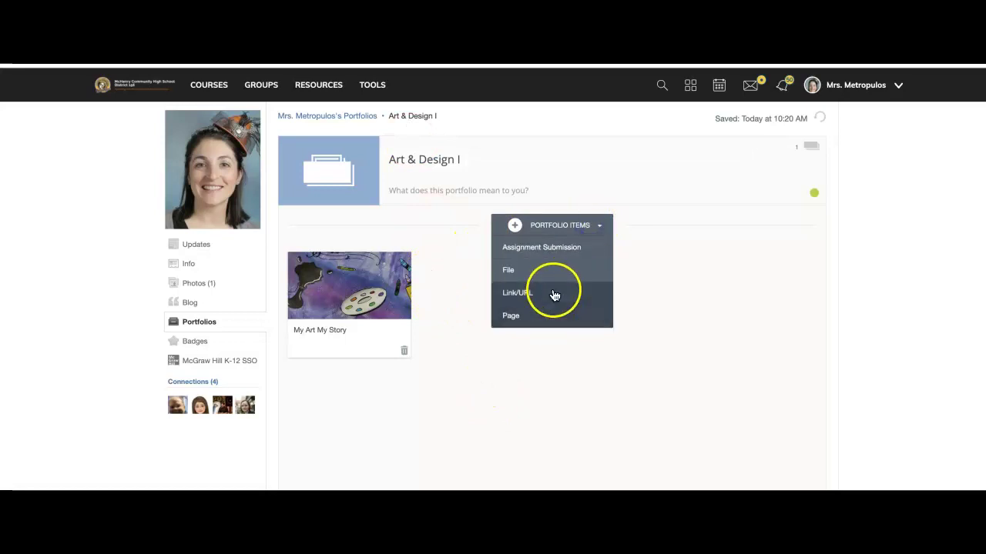
left_click(398, 163)
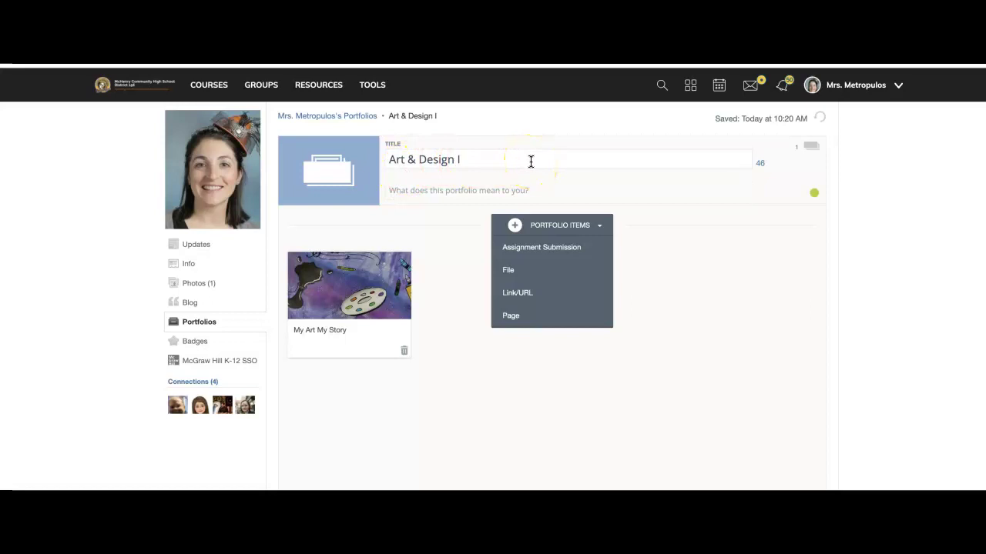
left_click(475, 402)
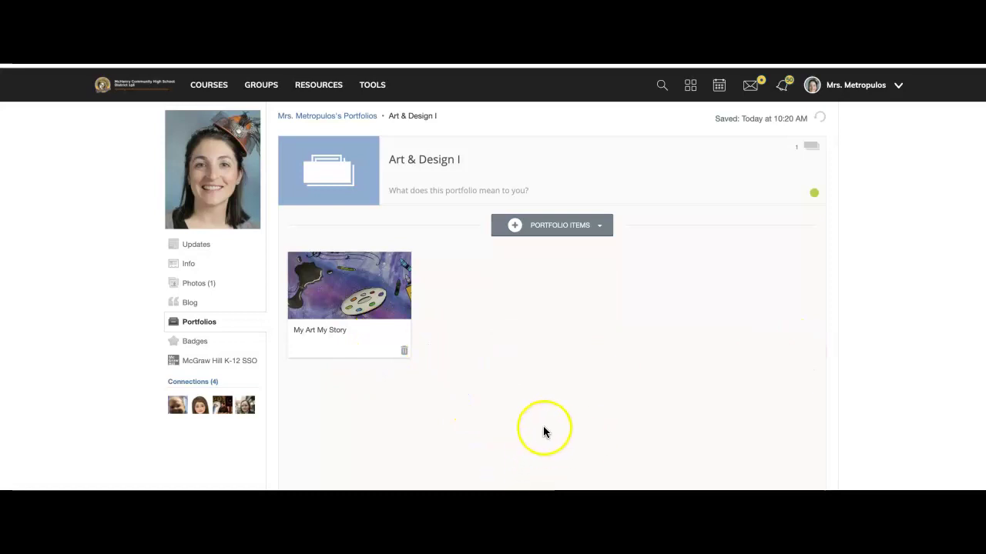